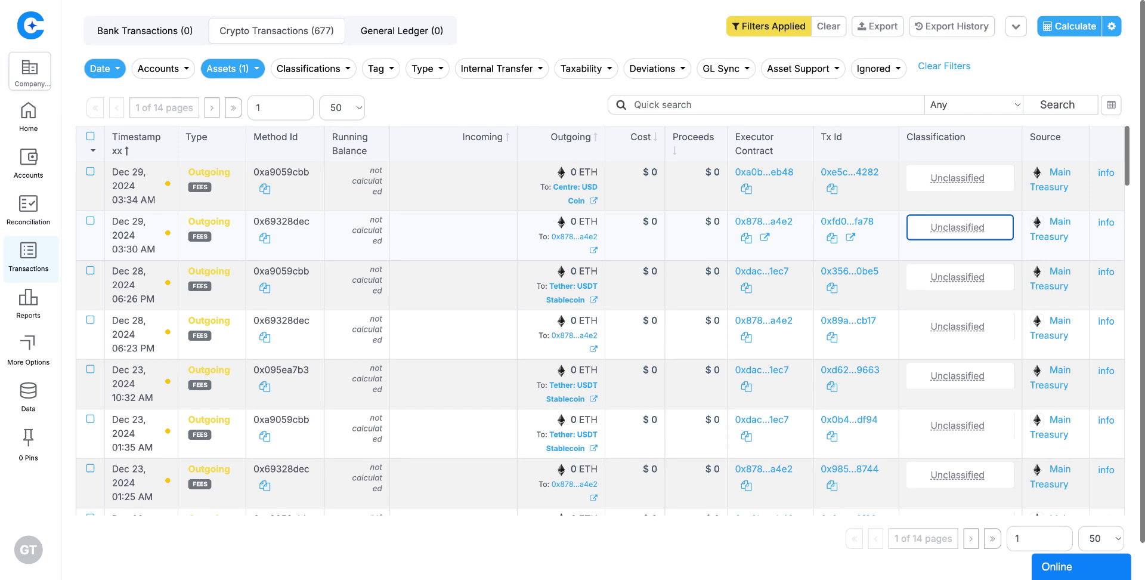
- Examine the transaction details of the outgoing ETH fee transaction dated Nov 30, 2022 01:40 AM, including its transaction fee, cost and proceeds
scroll(834, 304, "down", 20)
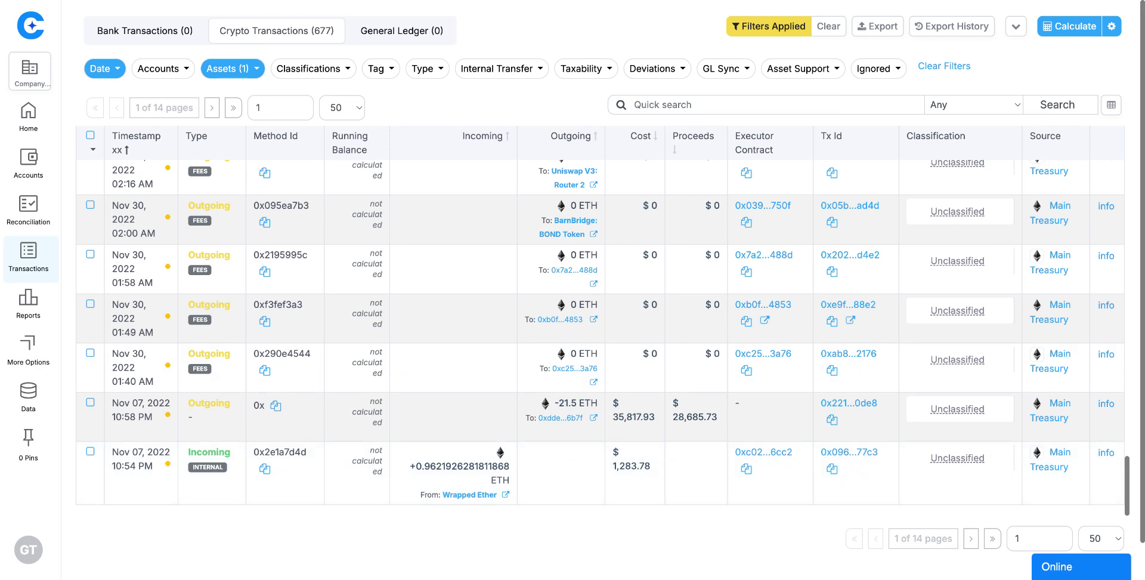
left_click(1106, 354)
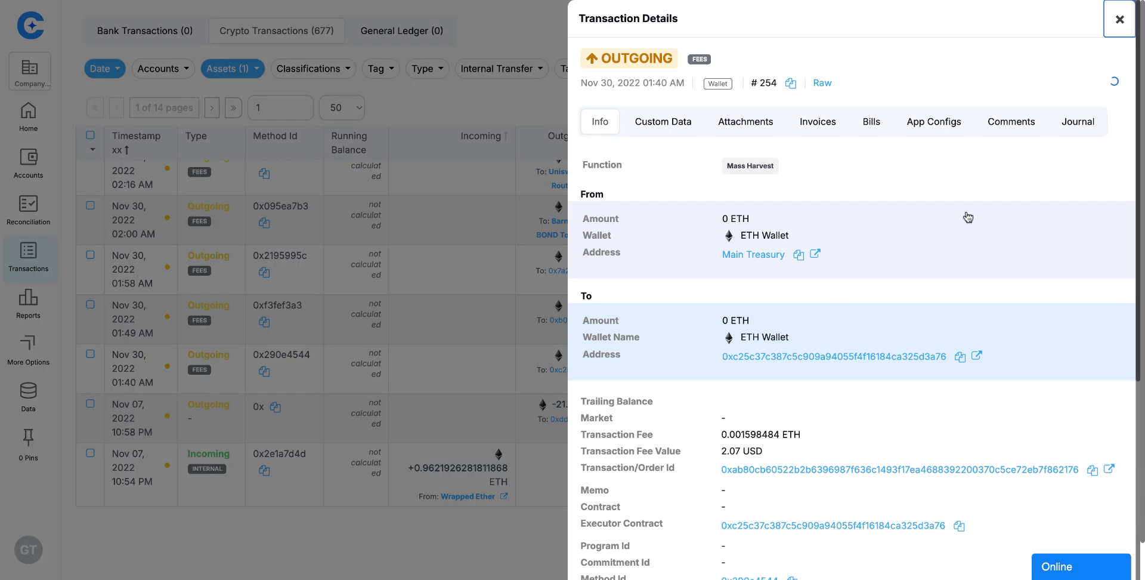
scroll(995, 279, "down", 2)
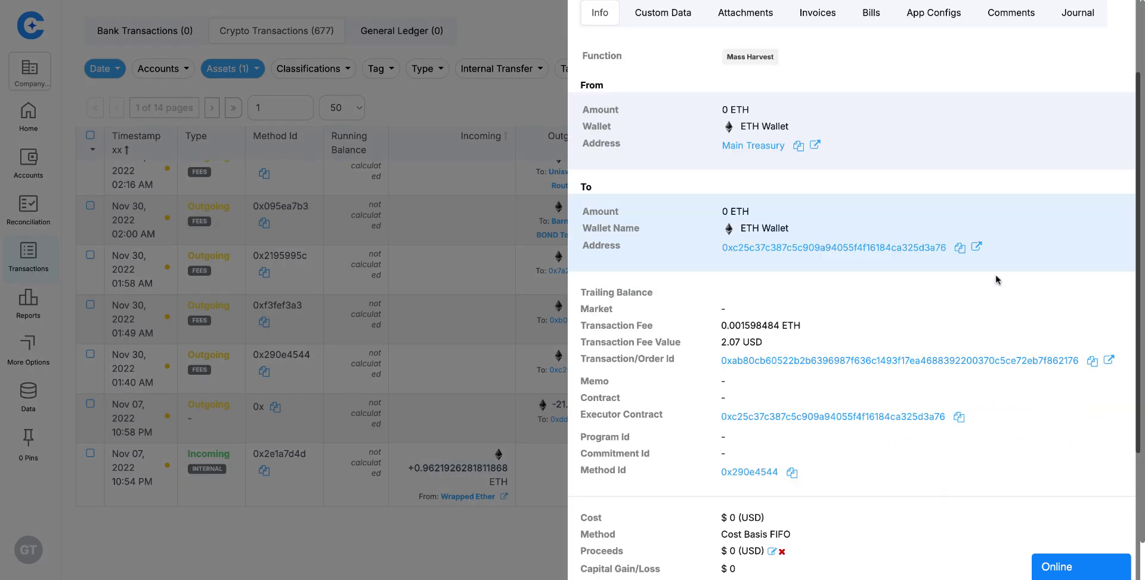
scroll(973, 222, "up", 1)
scroll(925, 196, "down", 2)
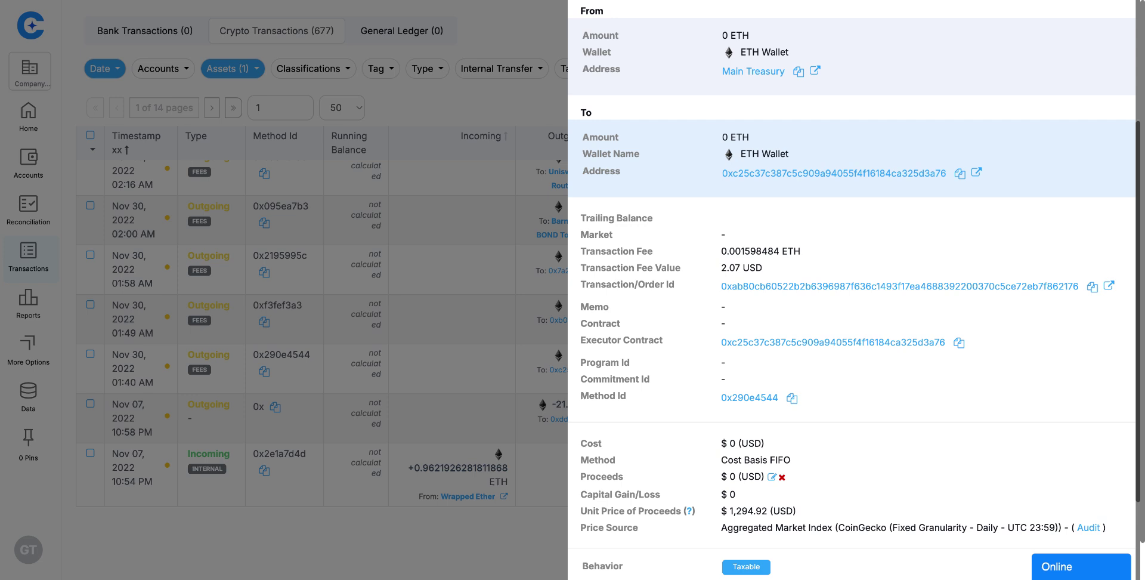
scroll(1029, 215, "up", 5)
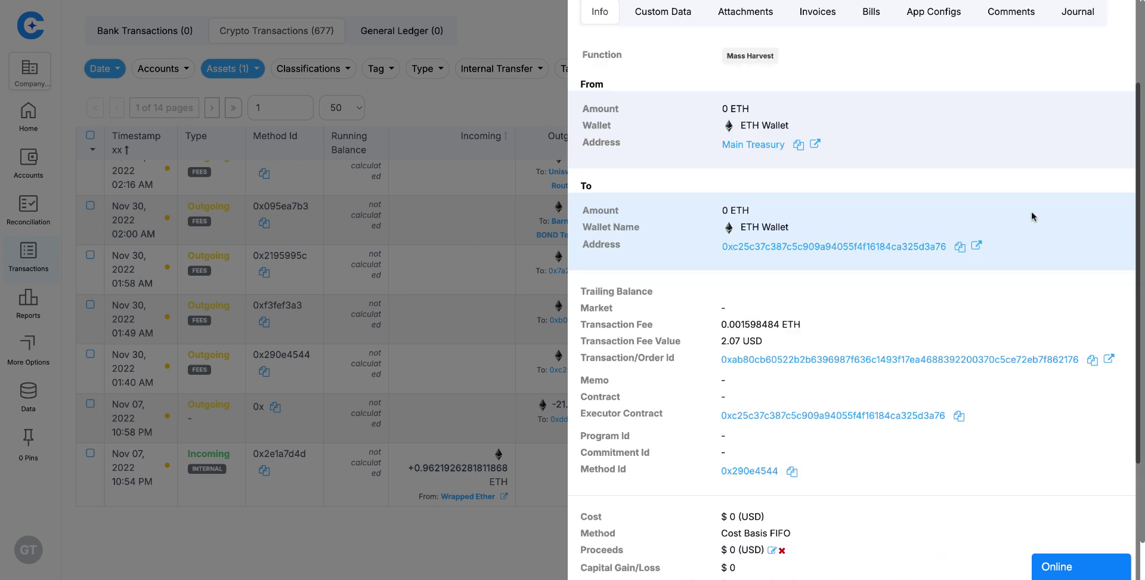
left_click(1113, 33)
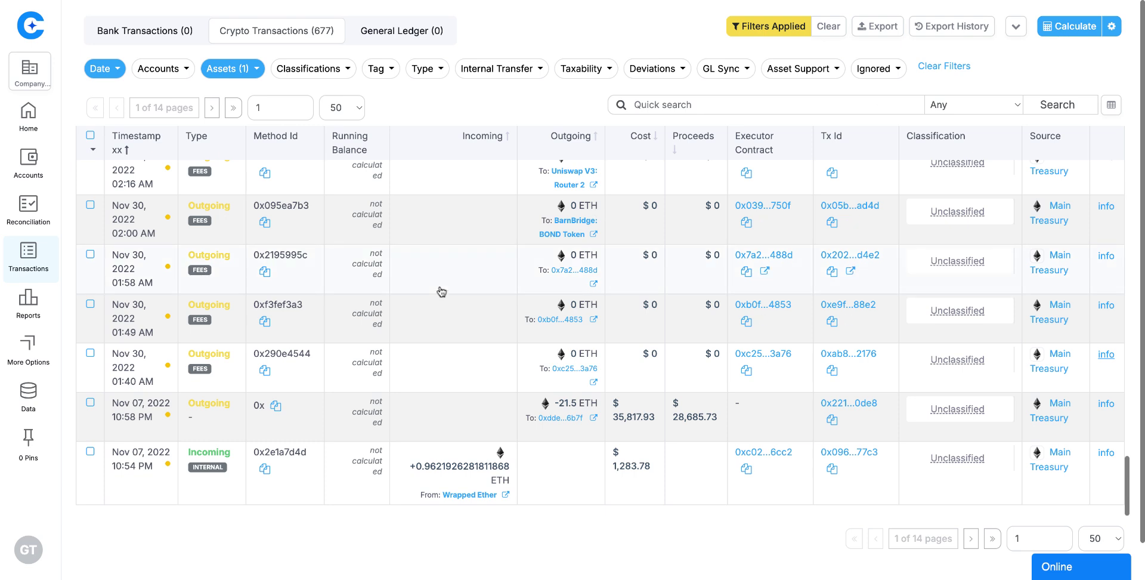
- Start a new classification automation with Entity scope and name it "Transaction/Gas fees", leaving the description empty
mouse_move(40, 350)
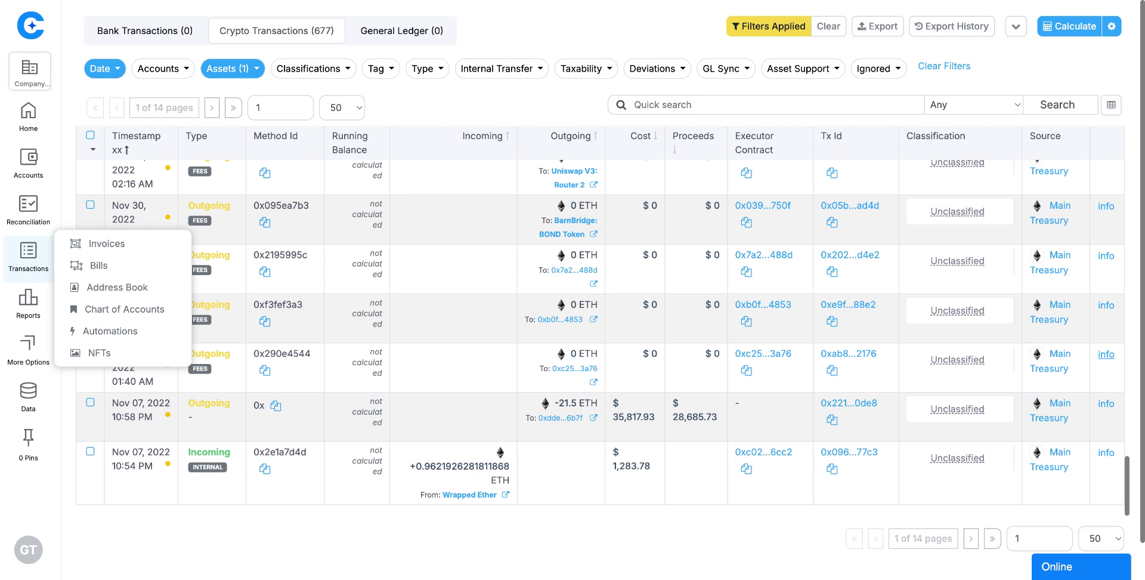
left_click(120, 330)
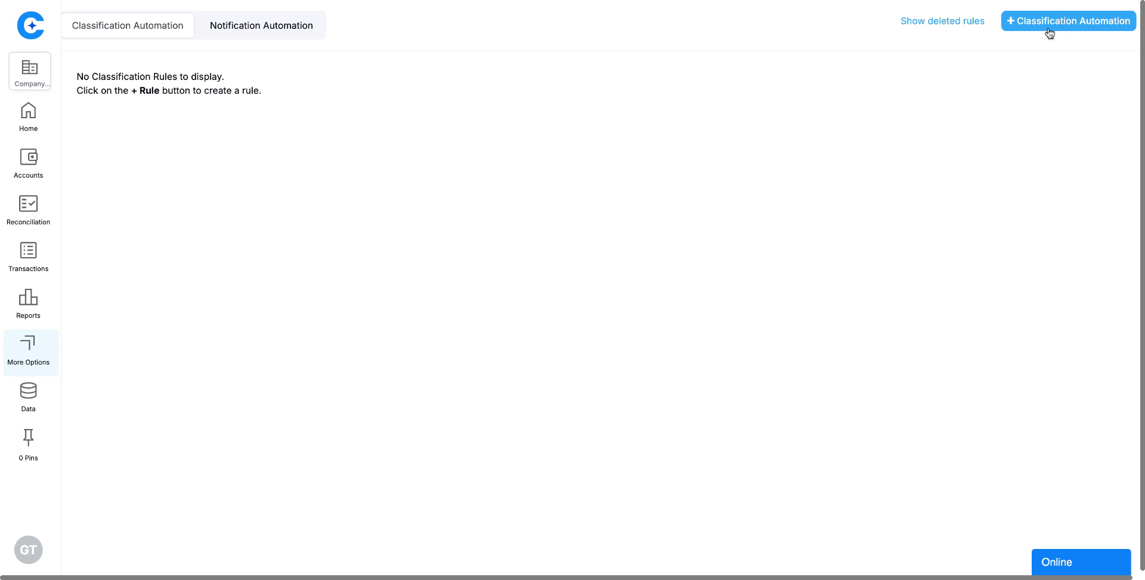
left_click(1072, 32)
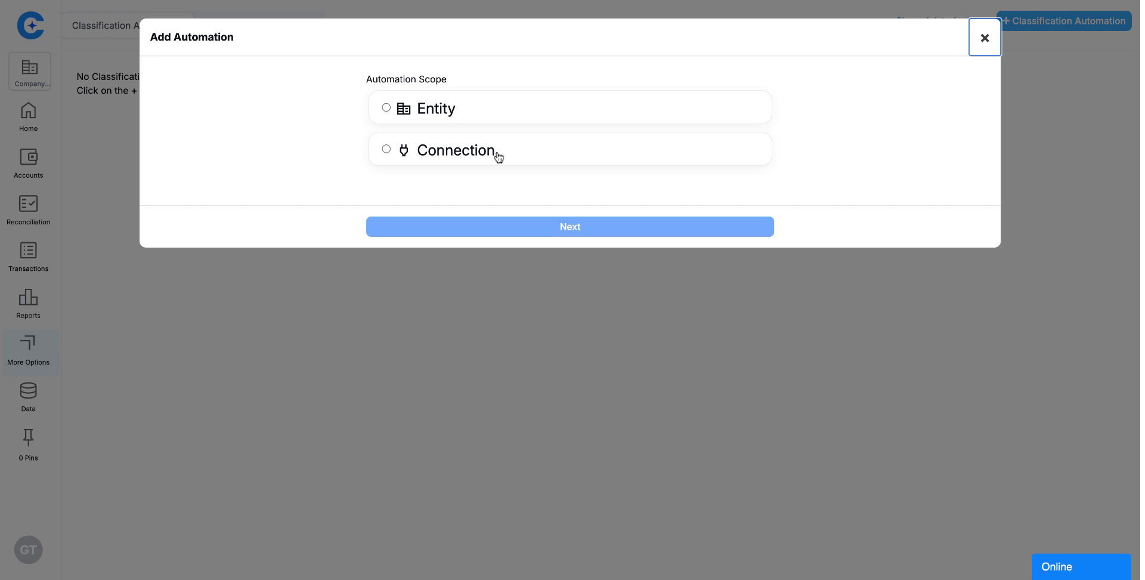
left_click(497, 119)
left_click(574, 227)
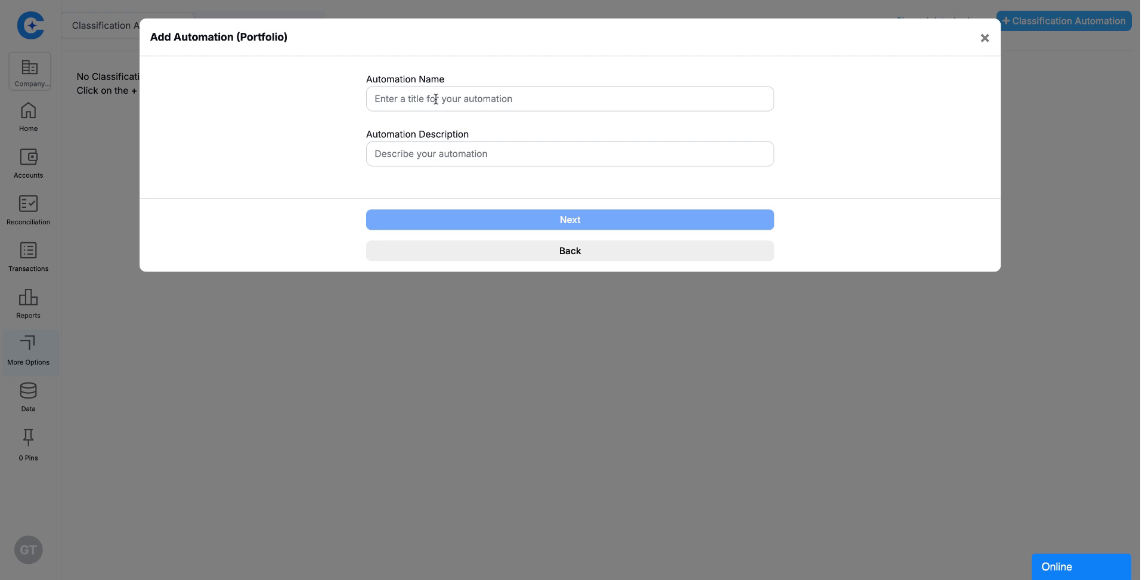
type("Transact")
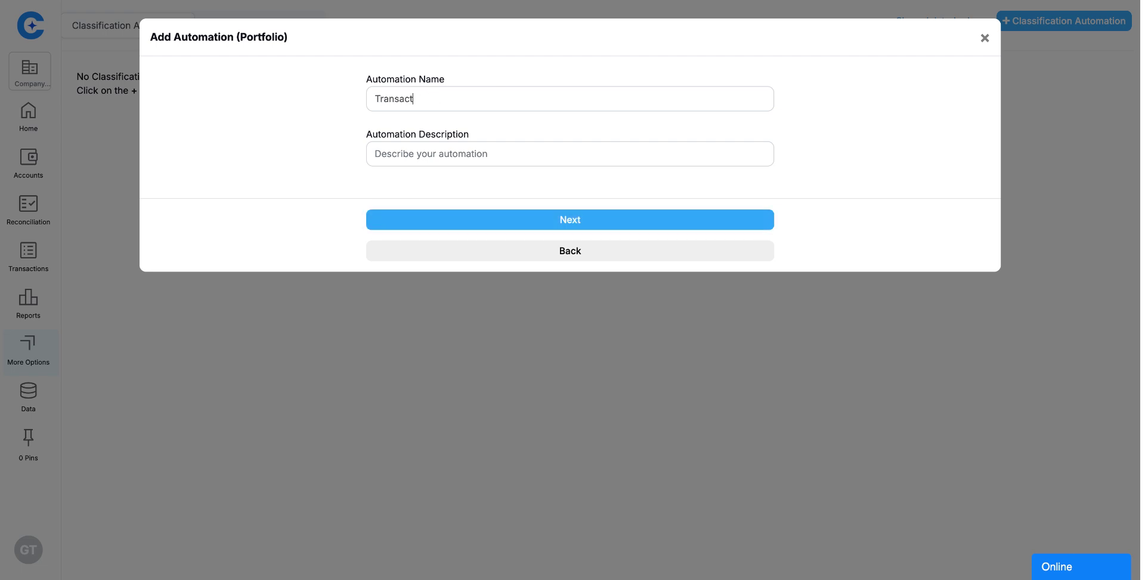
type("ion/Gas fees")
left_click(505, 217)
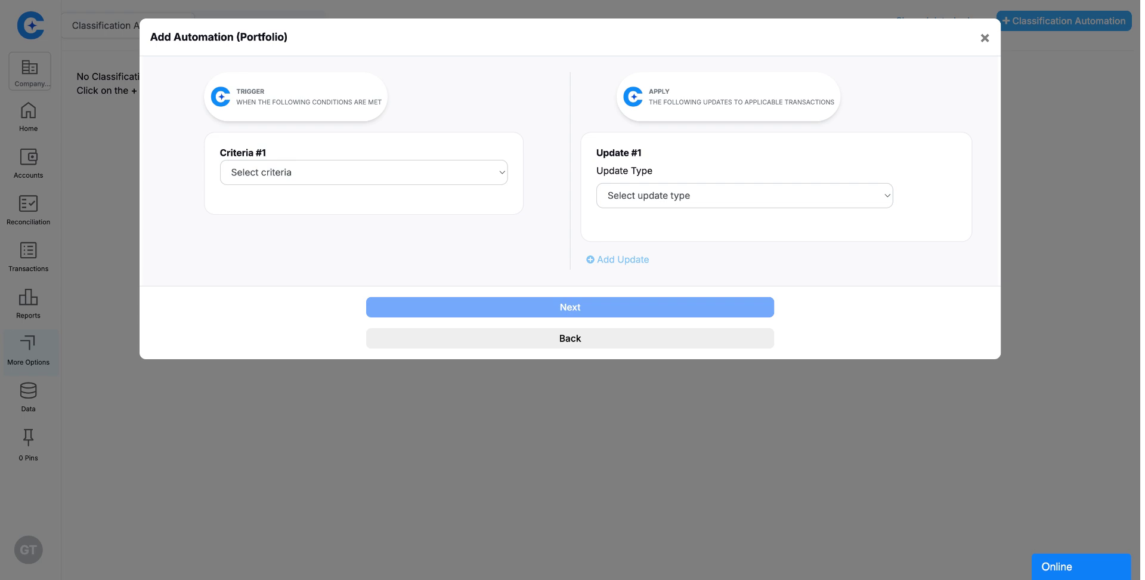
- Set the automation's only trigger condition to transaction tag is fees
left_click(331, 249)
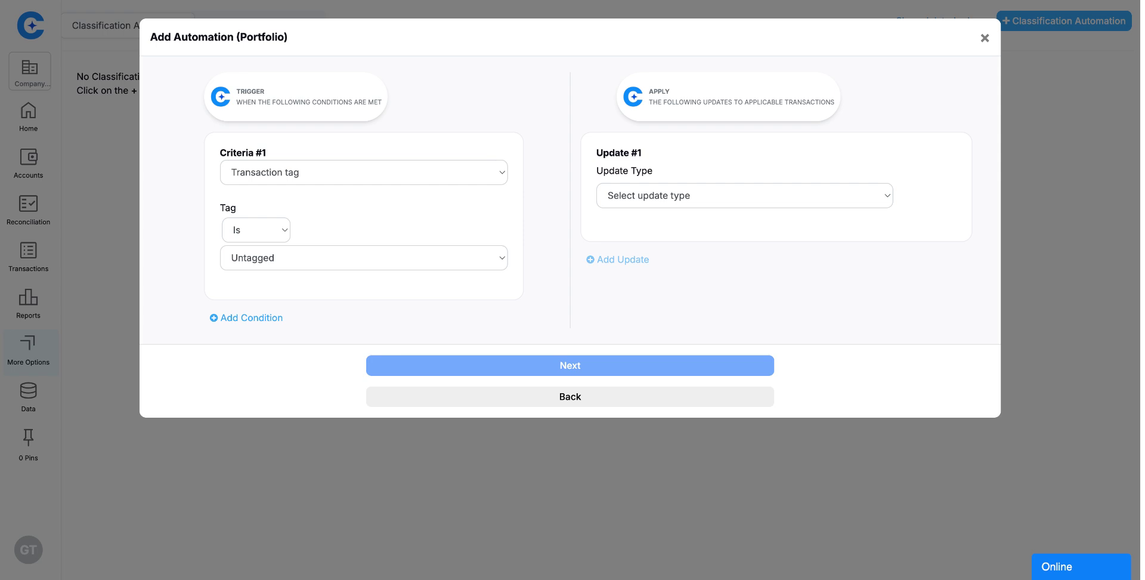
left_click(506, 216)
left_click(250, 317)
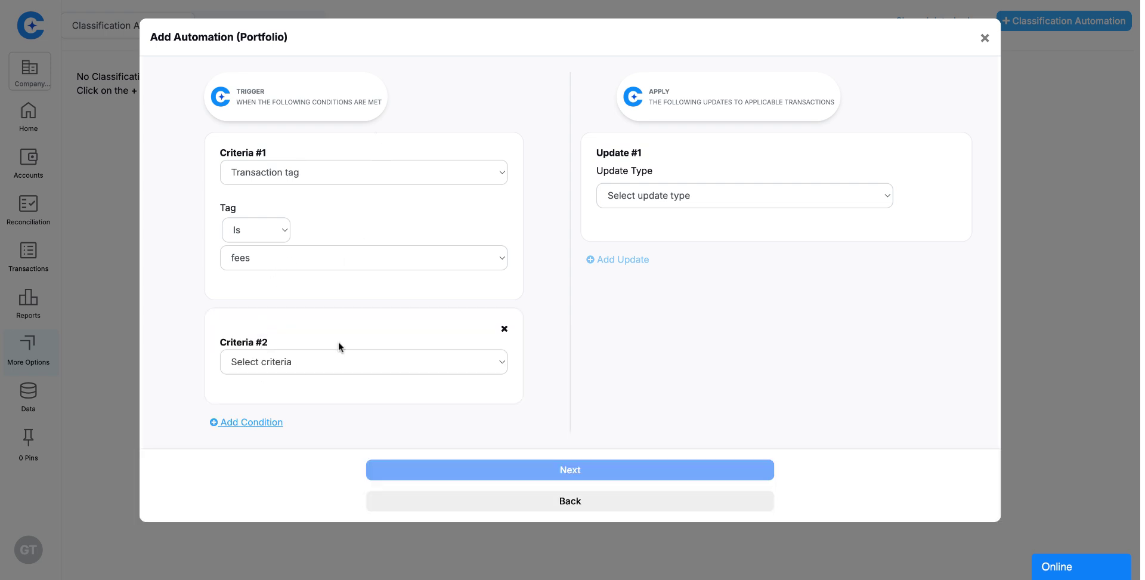
left_click(504, 329)
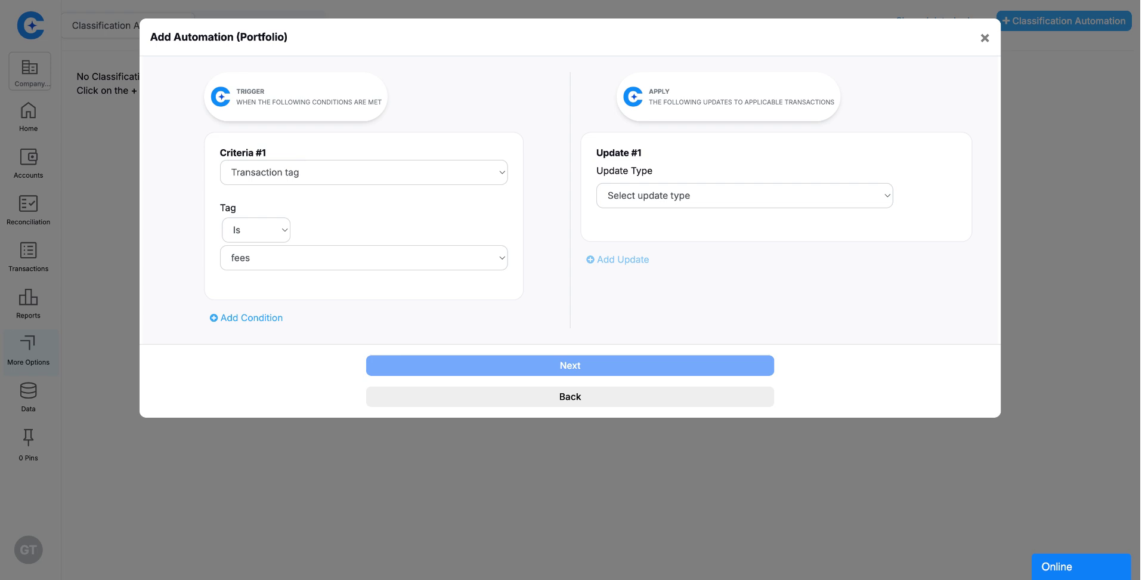
- Make the automation apply the Crypto Fees classification to matching transactions and confirm its creation
left_click(668, 217)
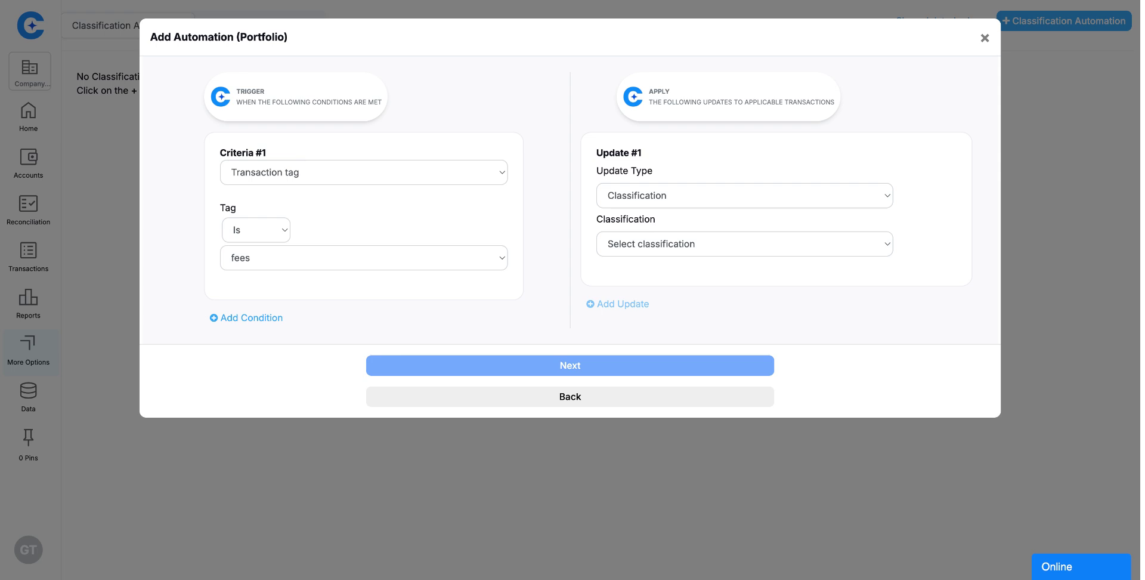
left_click(694, 403)
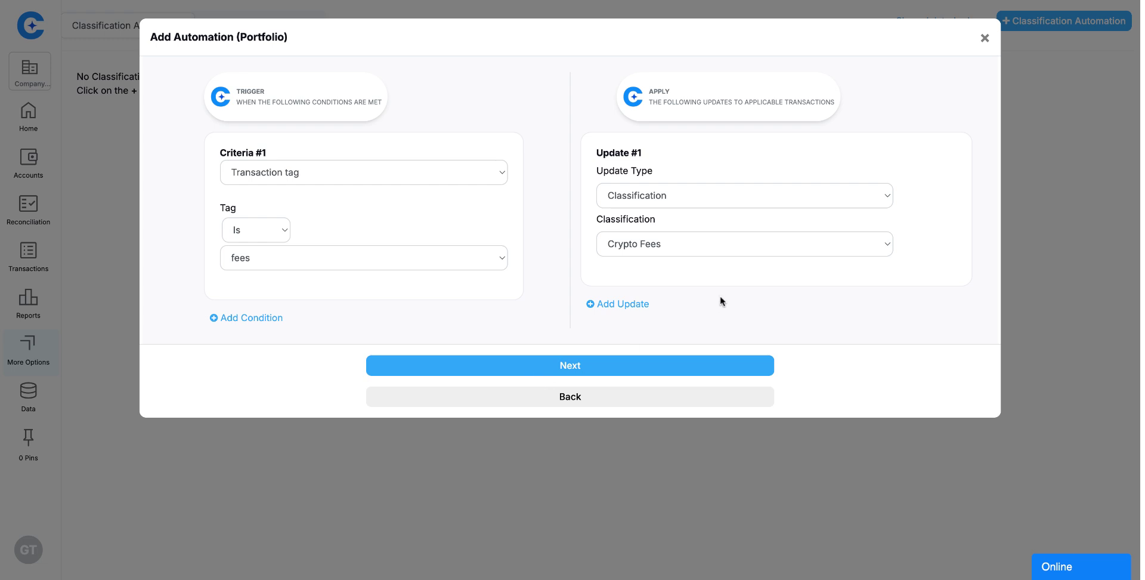
left_click(653, 365)
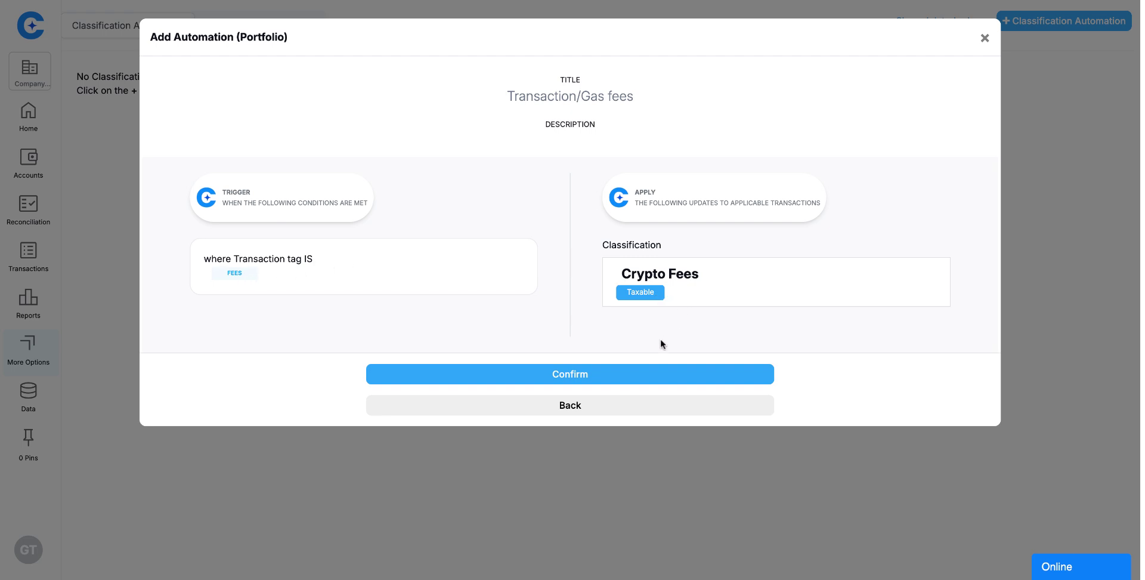
left_click(660, 373)
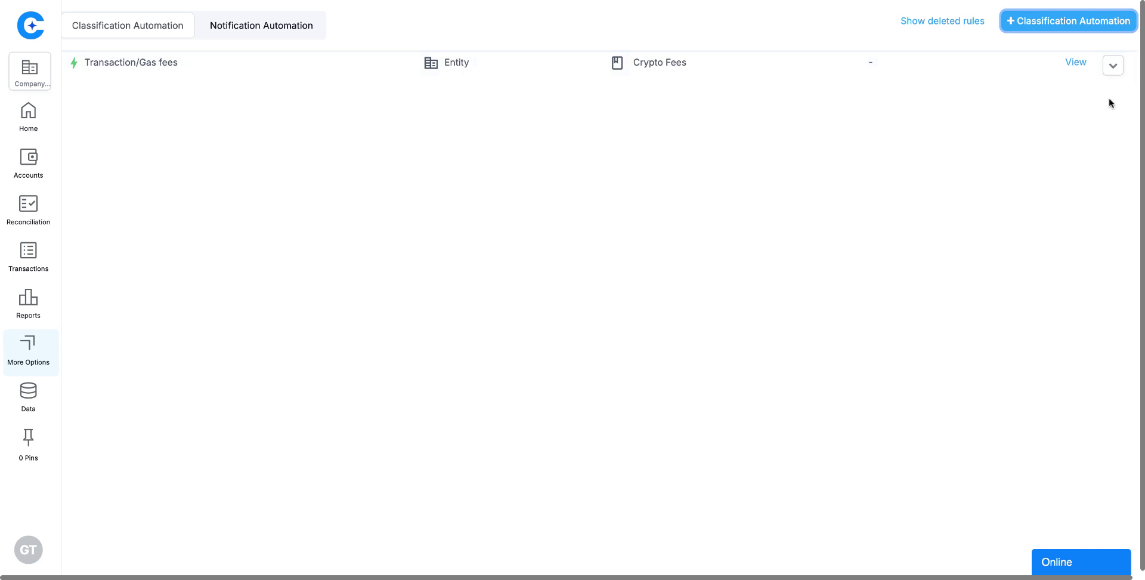
- Start a sync of the Main Treasury account
left_click(1113, 66)
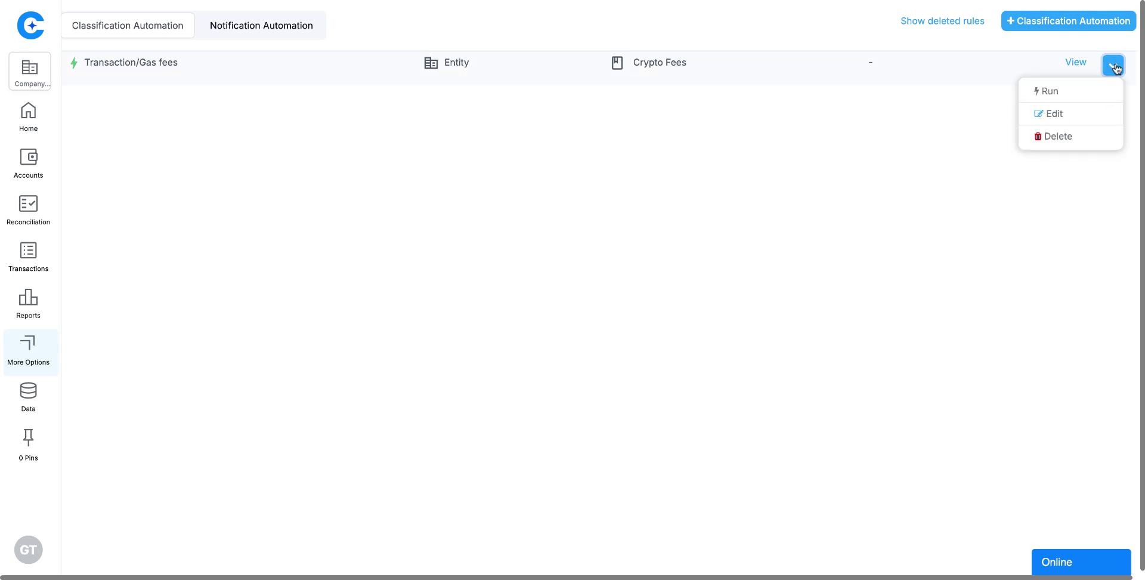
left_click(194, 171)
left_click(28, 164)
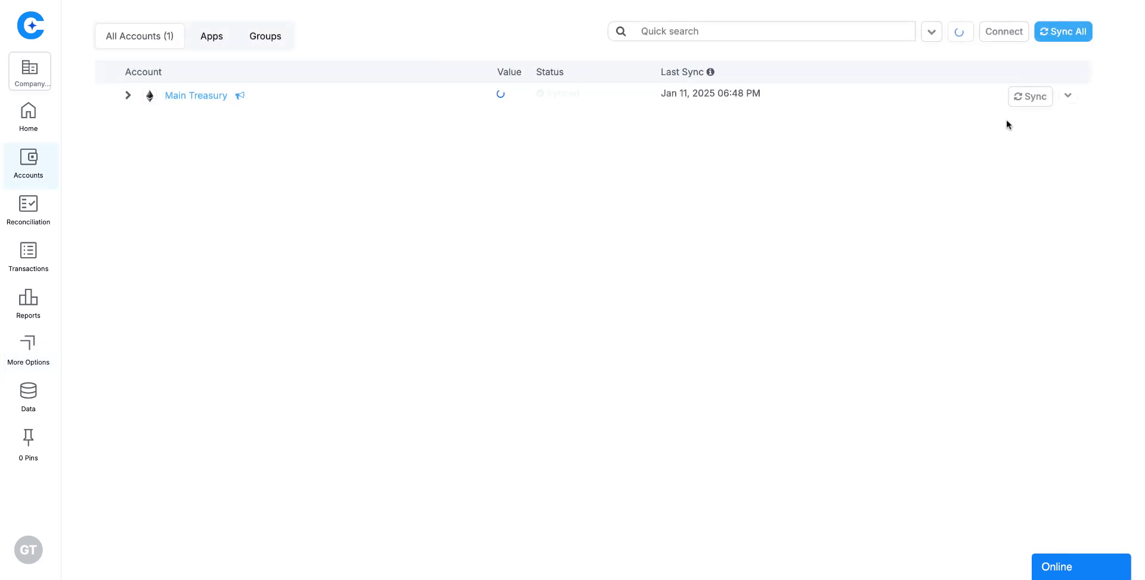
left_click(1040, 100)
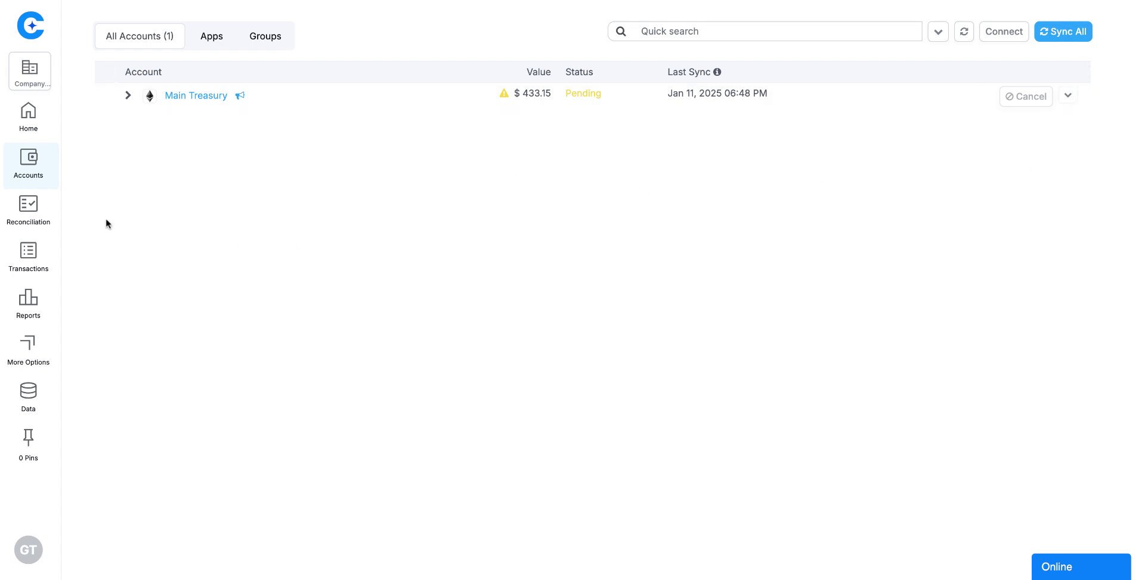
- Check the Main Treasury sync status and refresh the crypto transactions list to inspect the classifications of the fee transactions
left_click(46, 263)
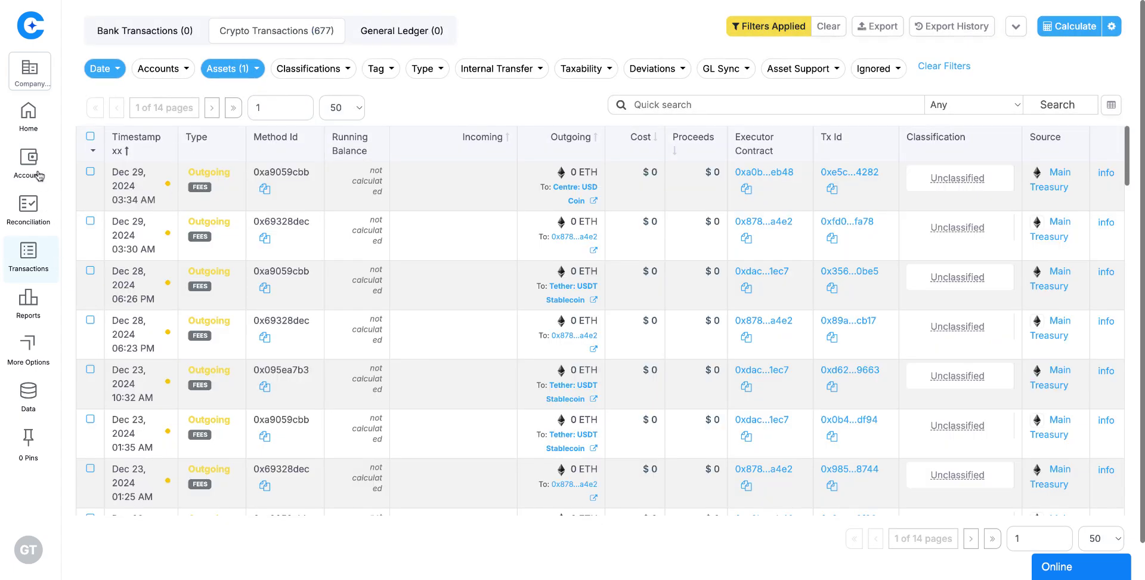
left_click(28, 174)
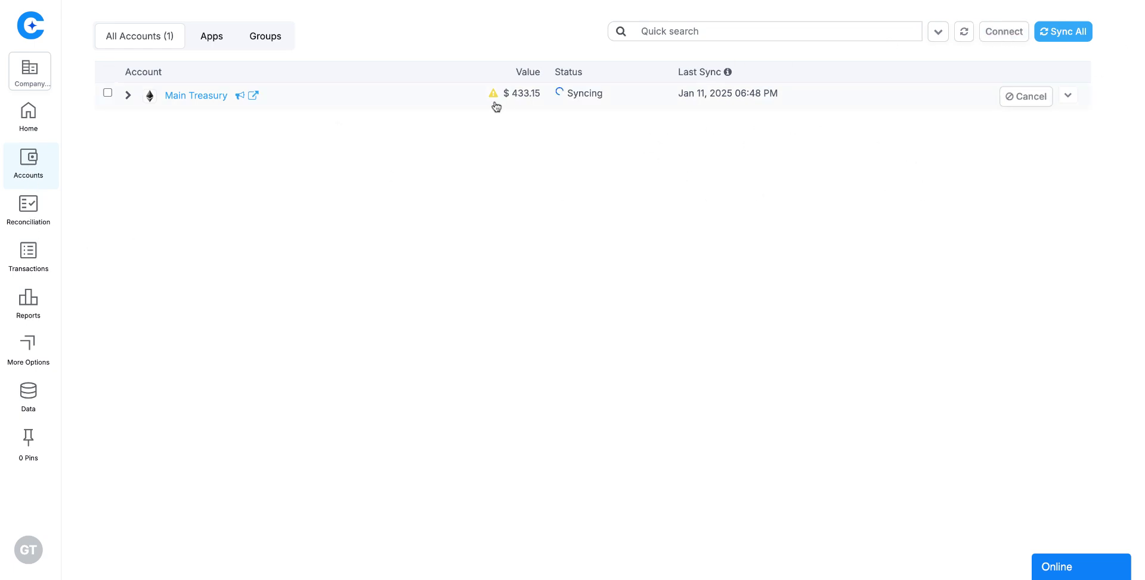
left_click(23, 263)
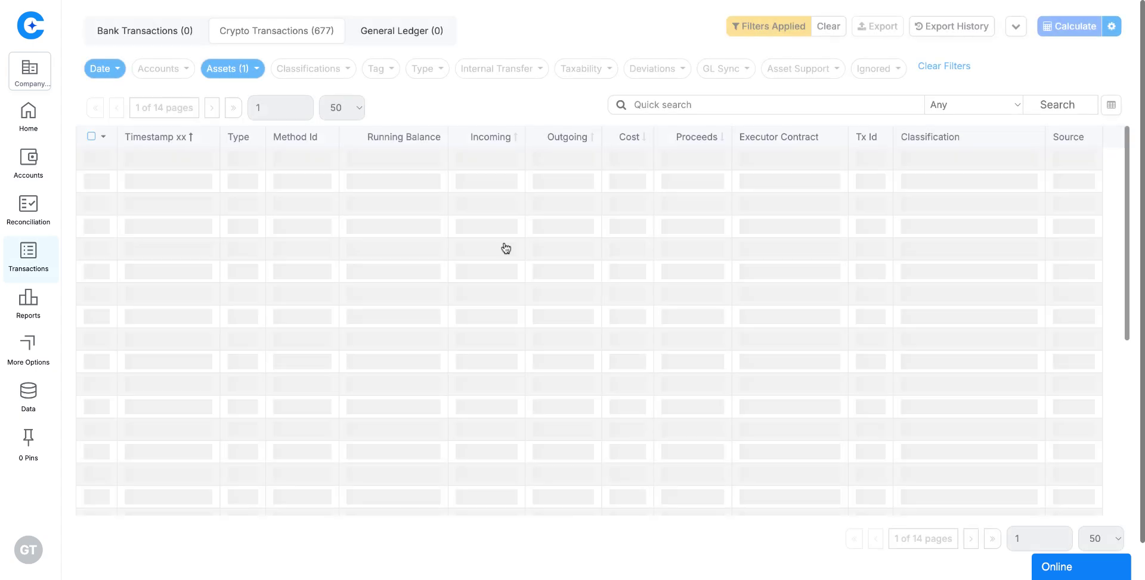
scroll(387, 280, "down", 10)
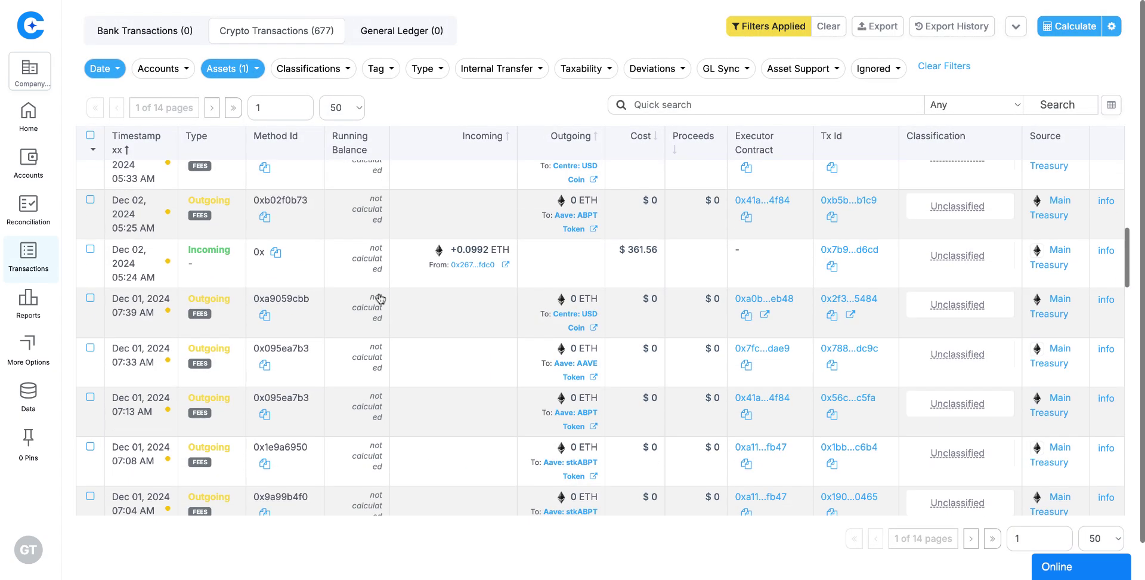
scroll(427, 193, "up", 6)
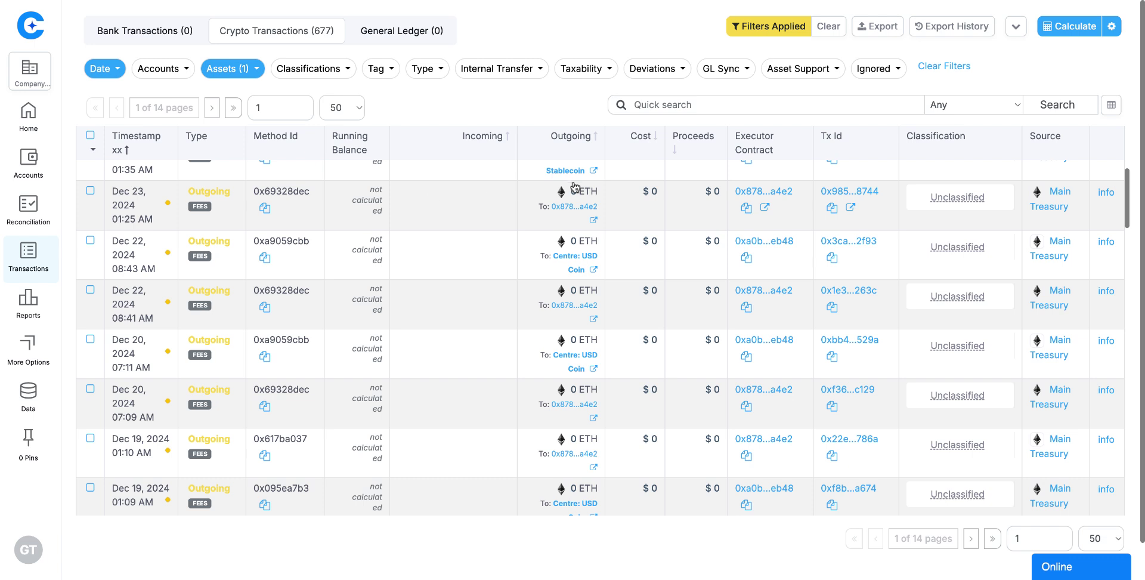
left_click(1016, 28)
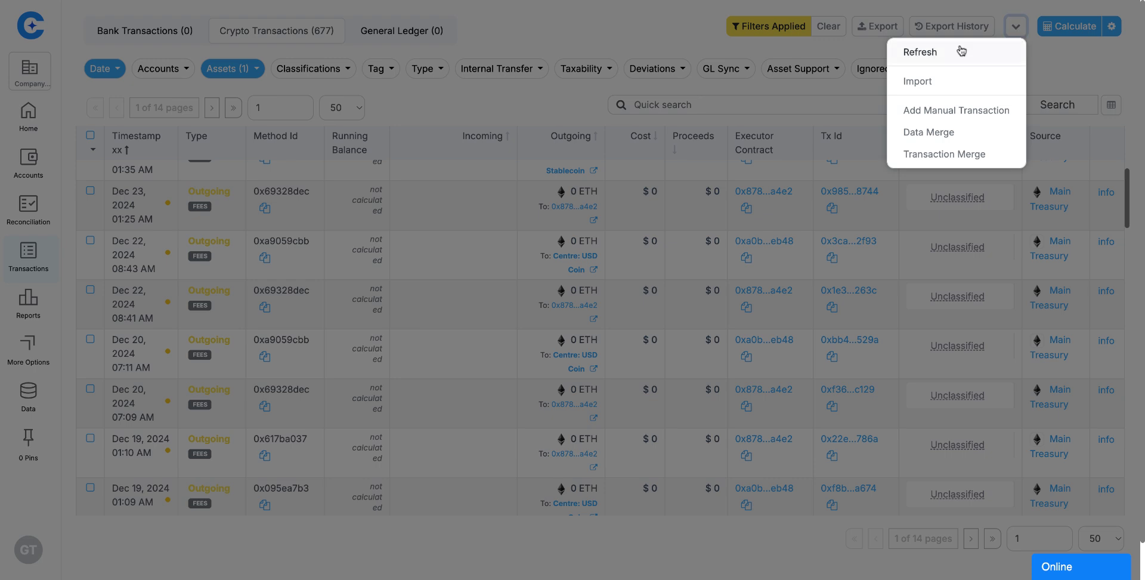
left_click(920, 52)
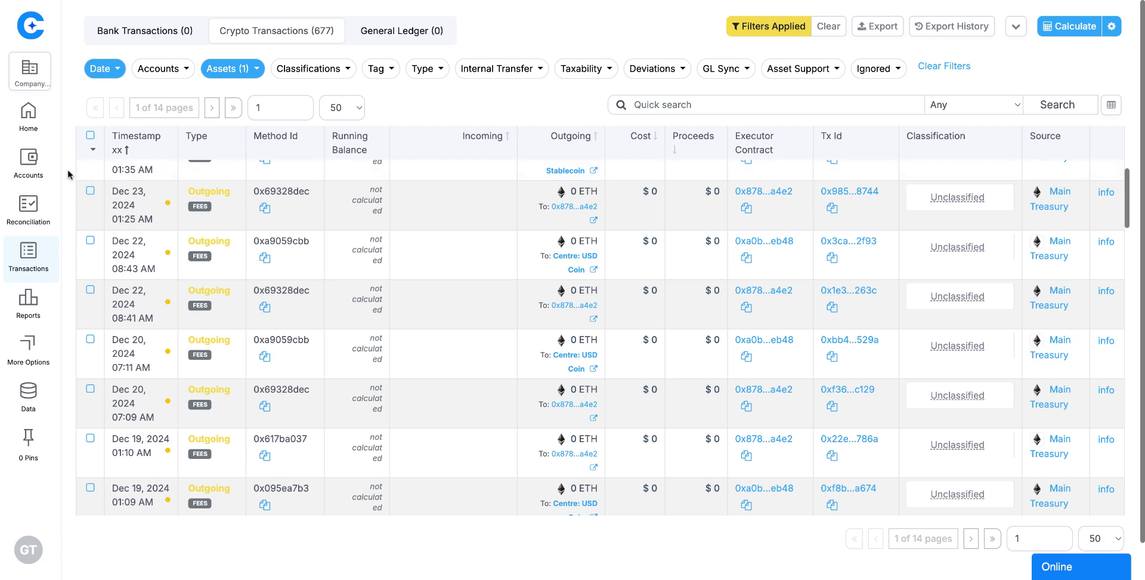
left_click(46, 169)
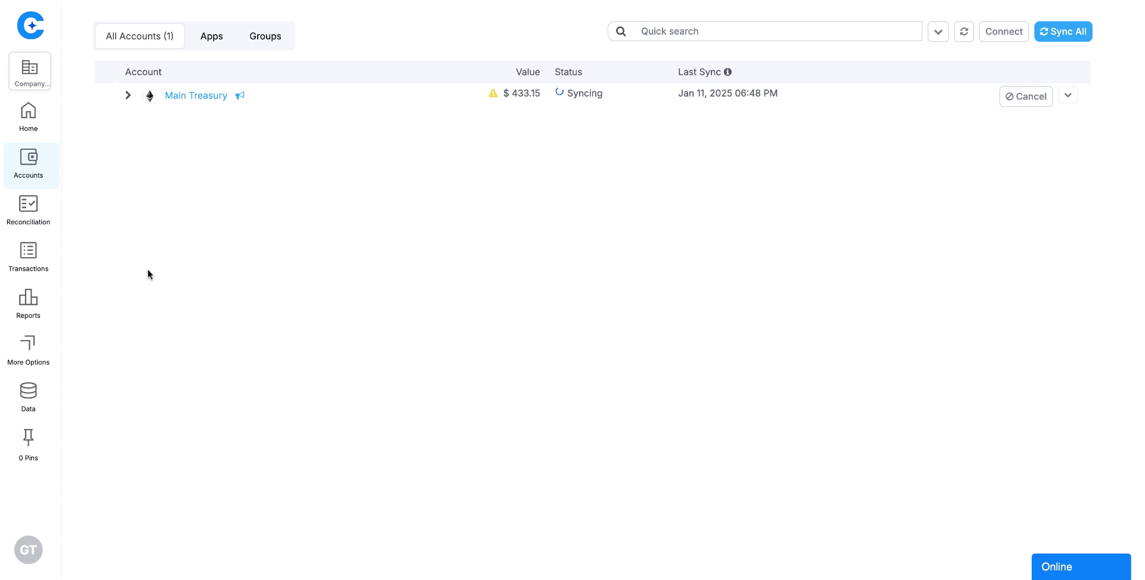
- Run the Transaction/Gas fees classification automation manually
left_click(29, 345)
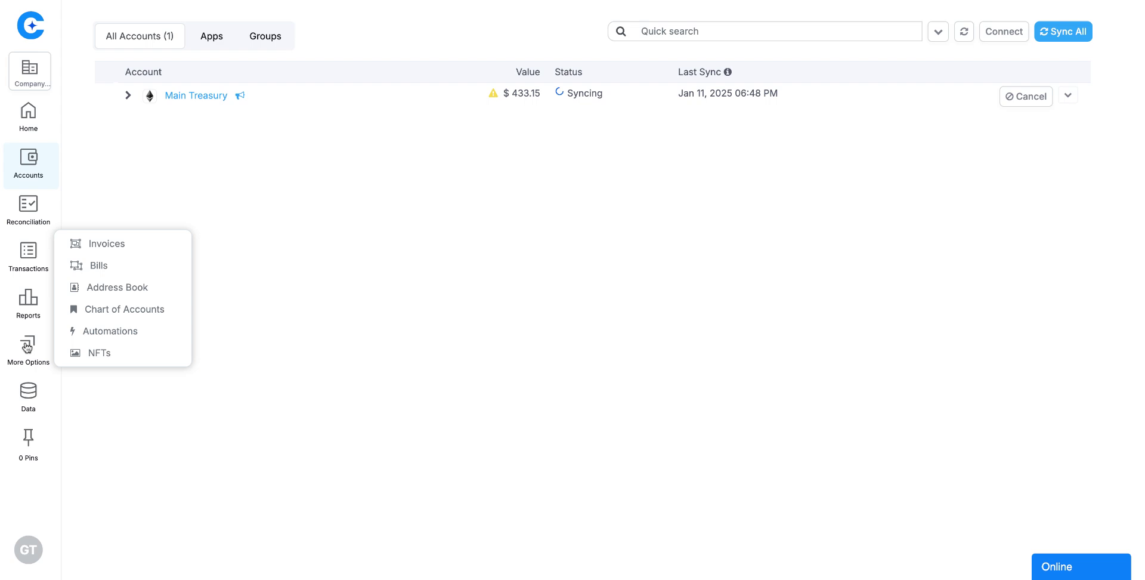
left_click(107, 333)
left_click(1079, 75)
left_click(1014, 101)
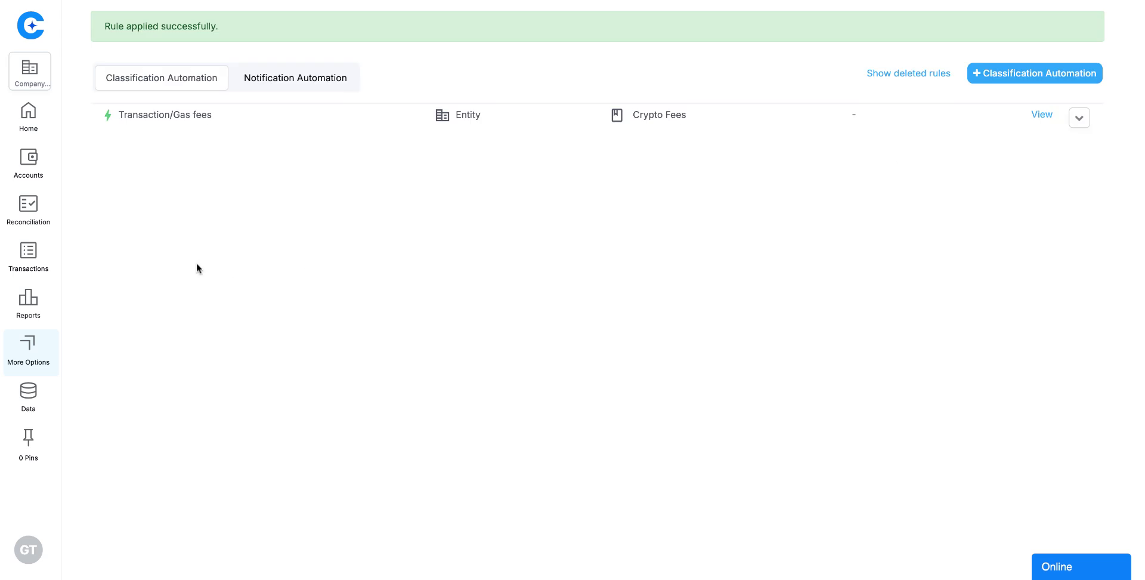
- Review the classifications of the fee-tagged transactions in the crypto transactions list
left_click(28, 253)
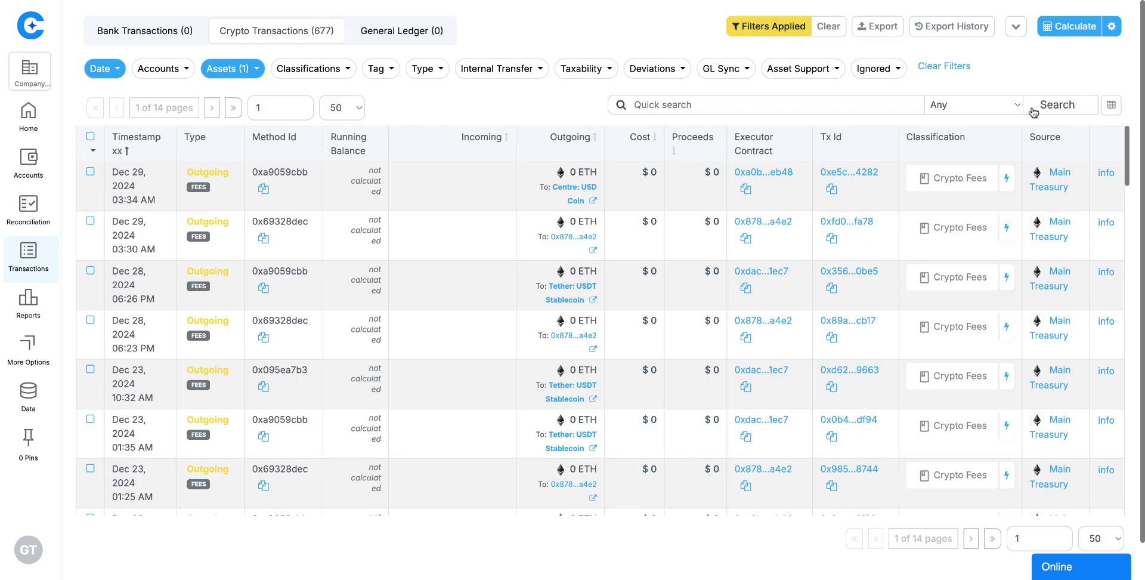
scroll(841, 296, "down", 3)
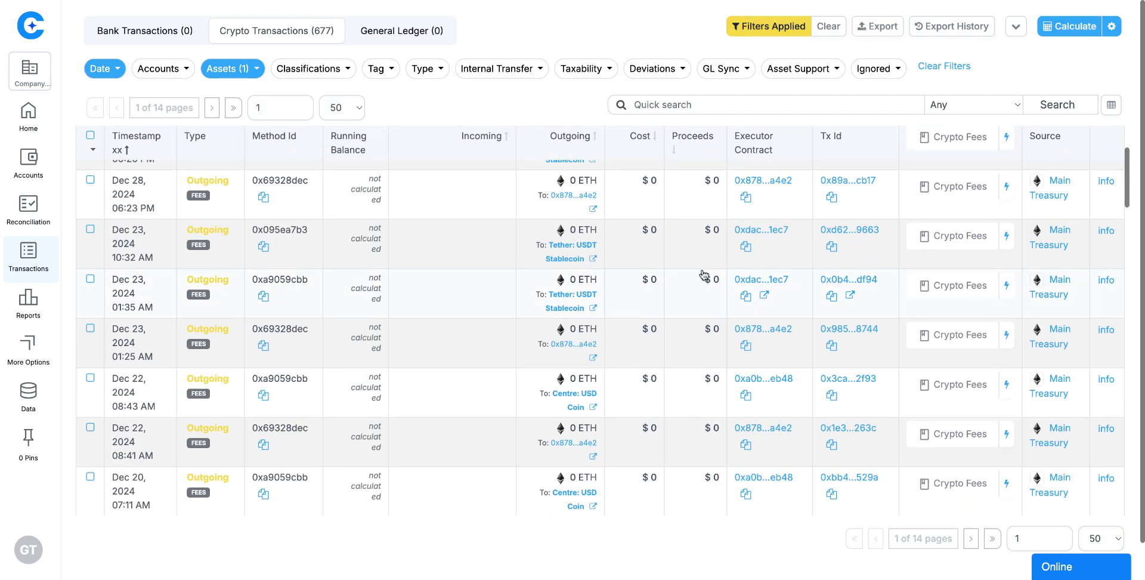
scroll(605, 322, "down", 5)
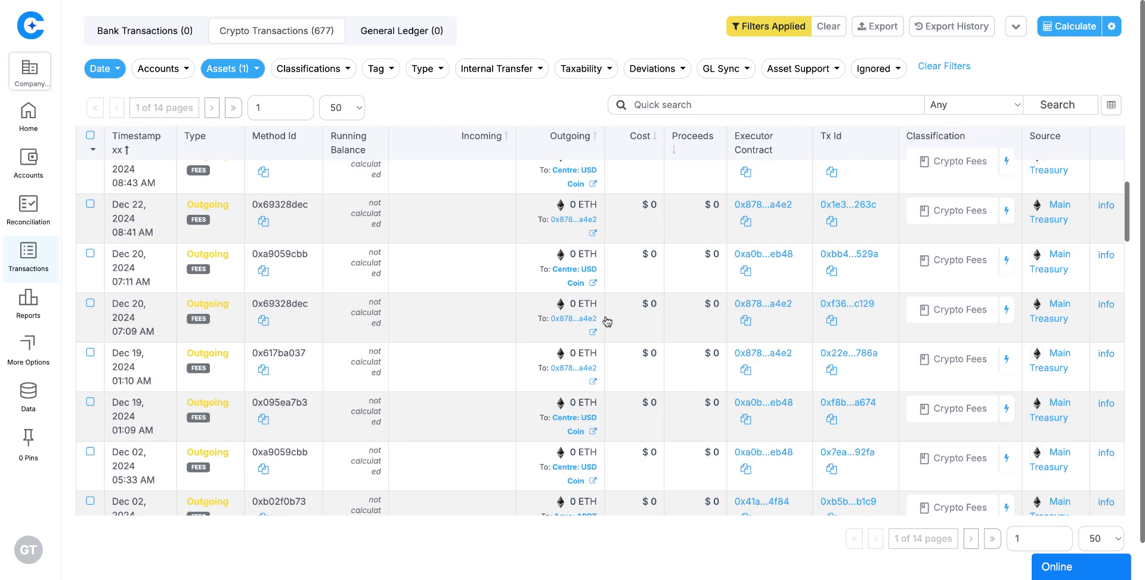
scroll(603, 267, "down", 8)
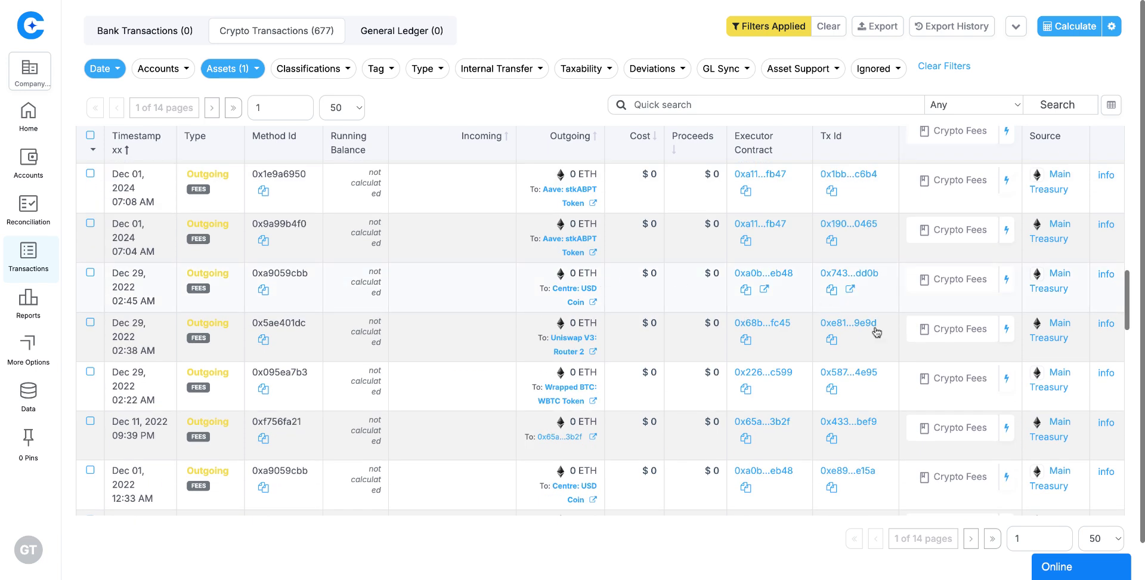